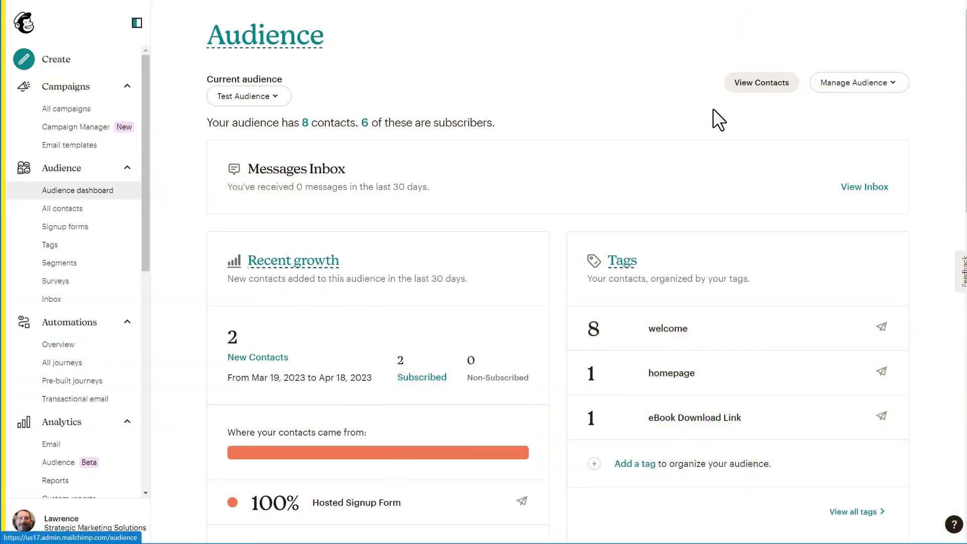
# Go to Test Audience's settings and open the 'Audience fields and *|MERGE|* tags' page
pyautogui.click(865, 90)
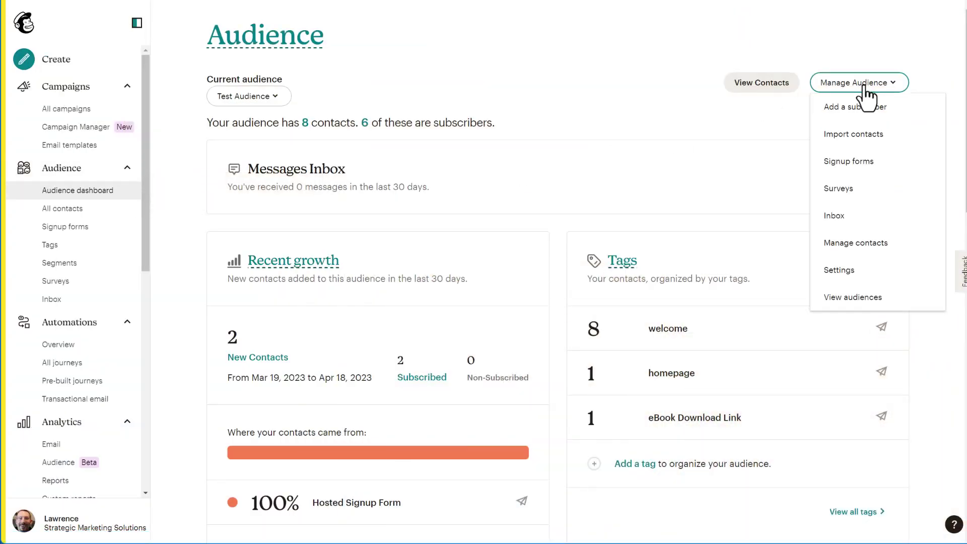
pyautogui.click(856, 272)
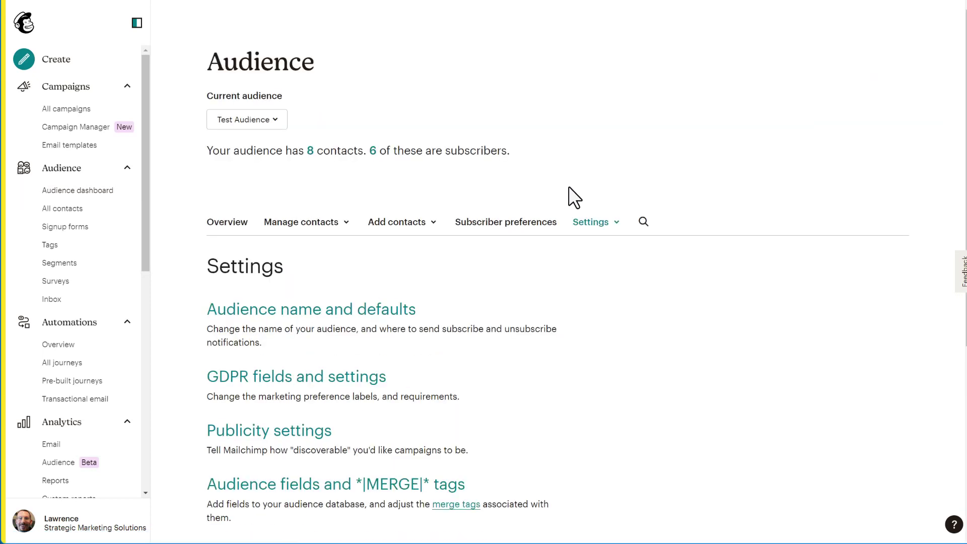
pyautogui.scroll(-1, 573, 197)
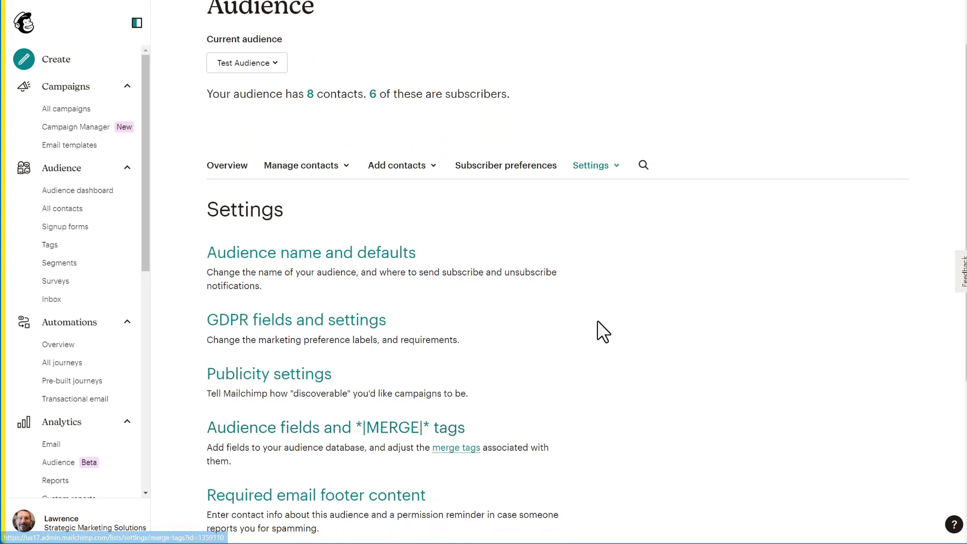
pyautogui.click(590, 169)
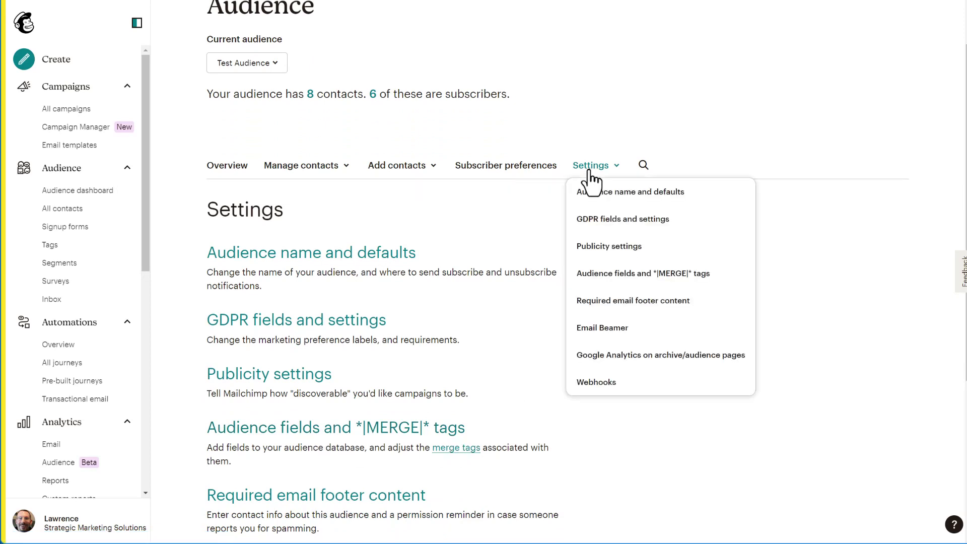
pyautogui.click(685, 276)
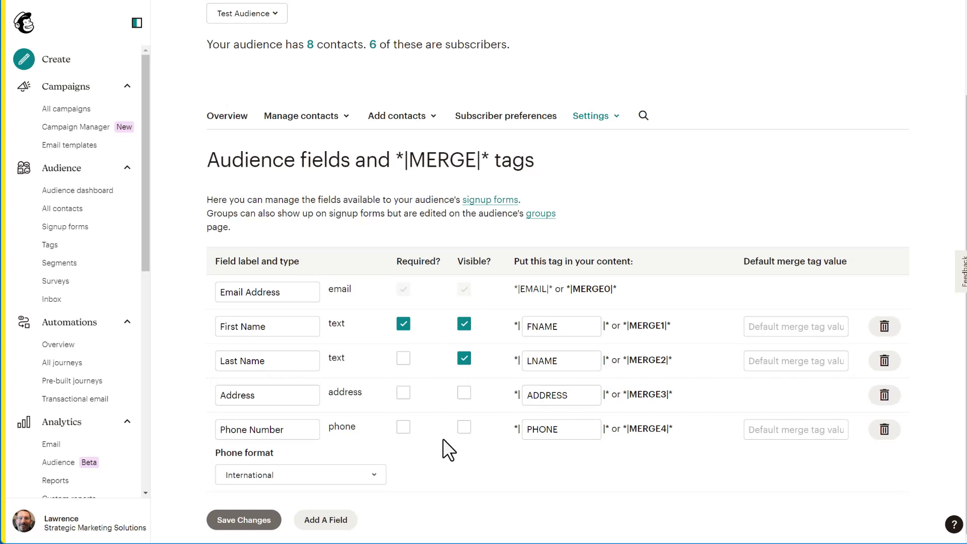
pyautogui.click(335, 521)
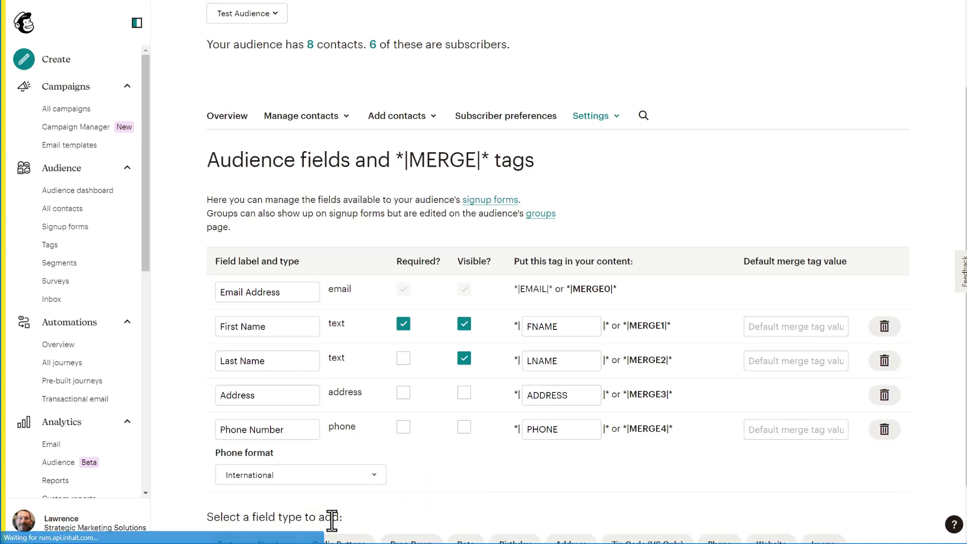
pyautogui.scroll(-2, 428, 485)
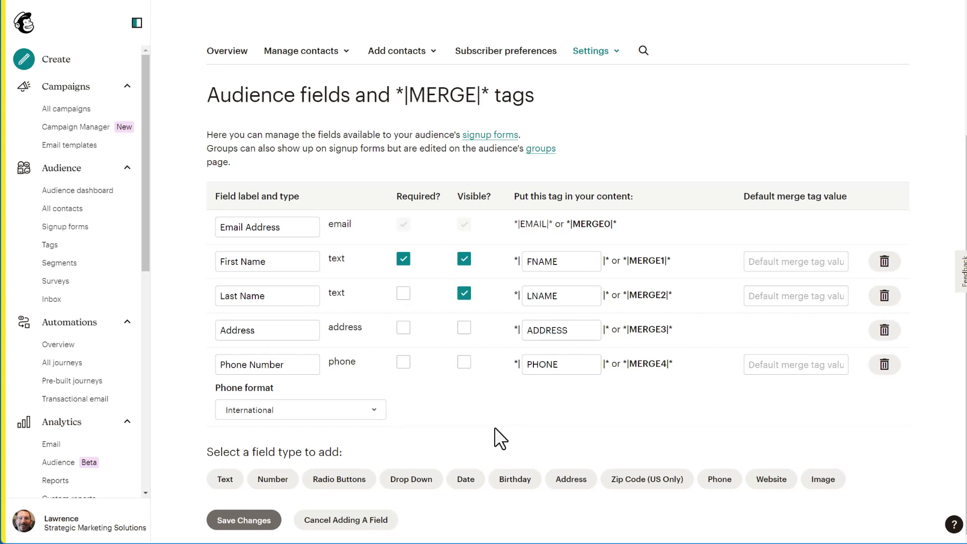
pyautogui.click(348, 523)
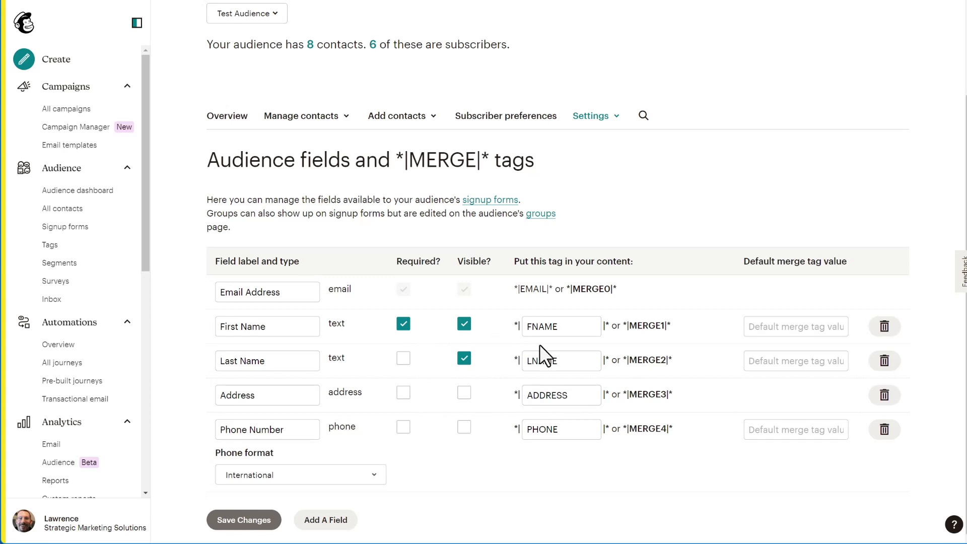
pyautogui.moveTo(561, 328); pyautogui.dragTo(532, 326)
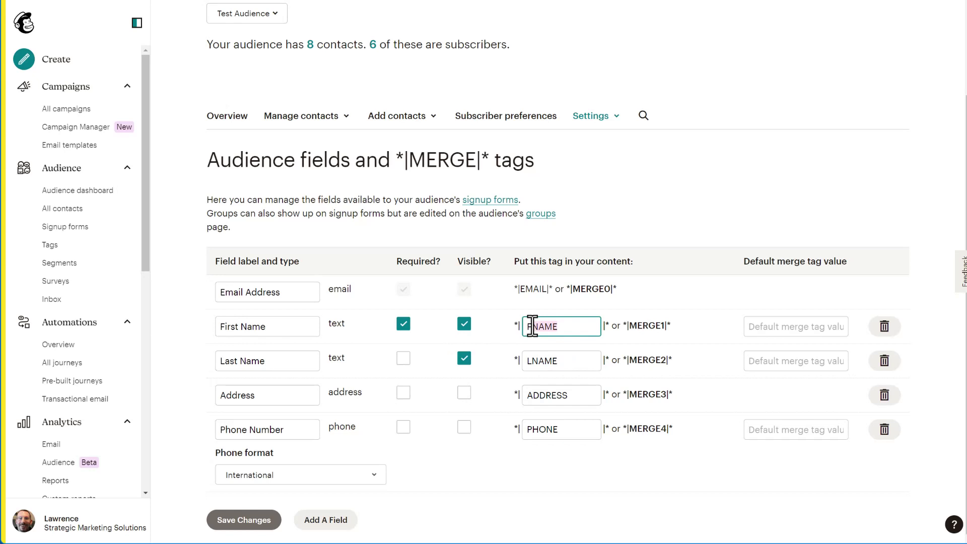
# Open the Untitled draft campaign and set its To field merge tag to *|FNAME|* only
pyautogui.click(65, 109)
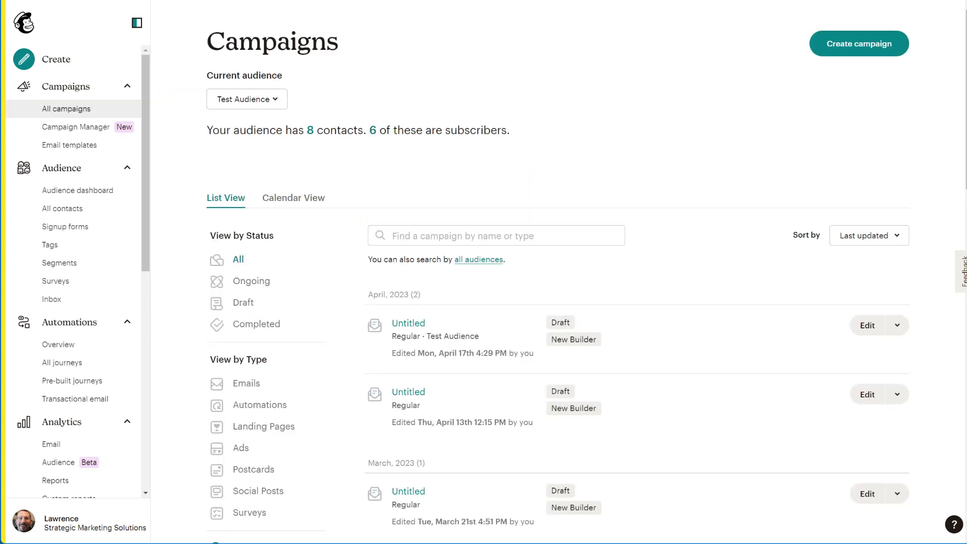
pyautogui.click(422, 323)
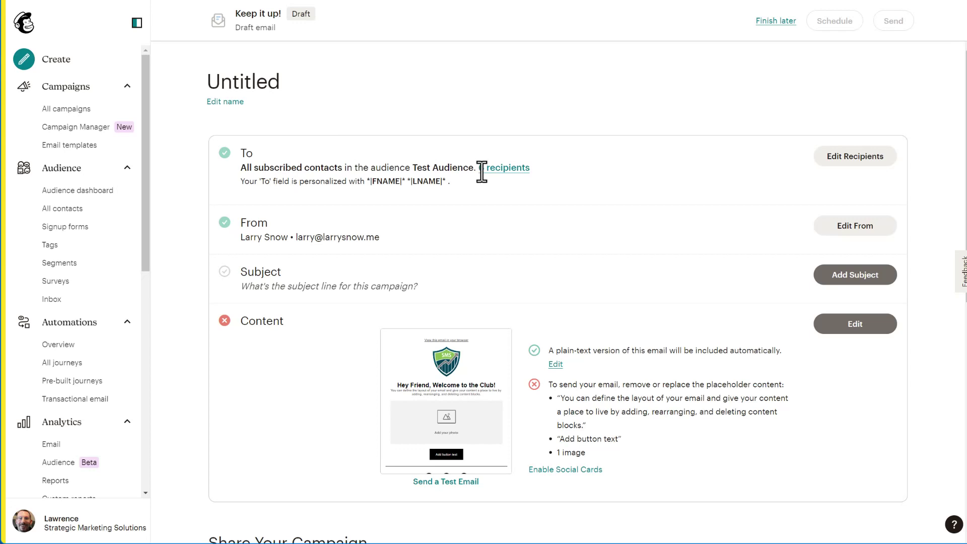
pyautogui.click(836, 157)
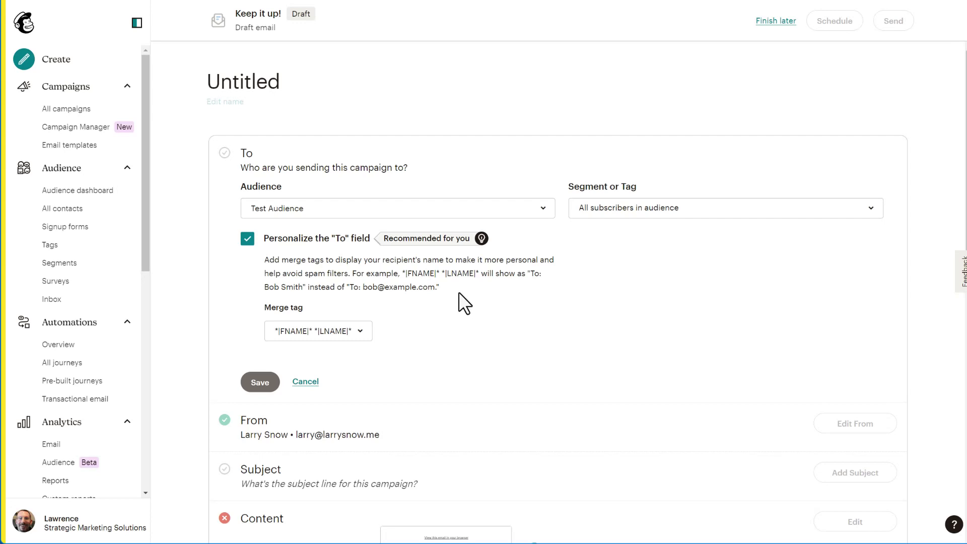
pyautogui.click(358, 333)
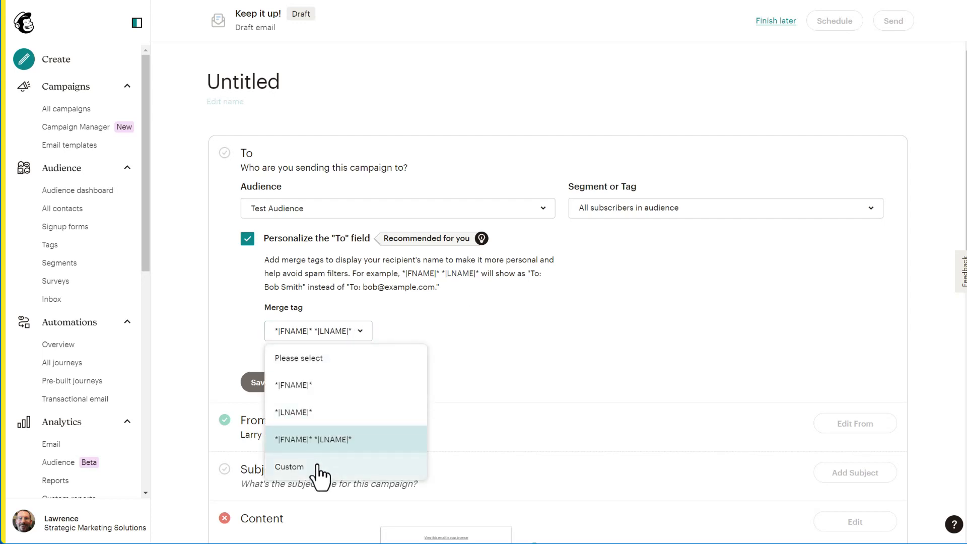
pyautogui.click(497, 323)
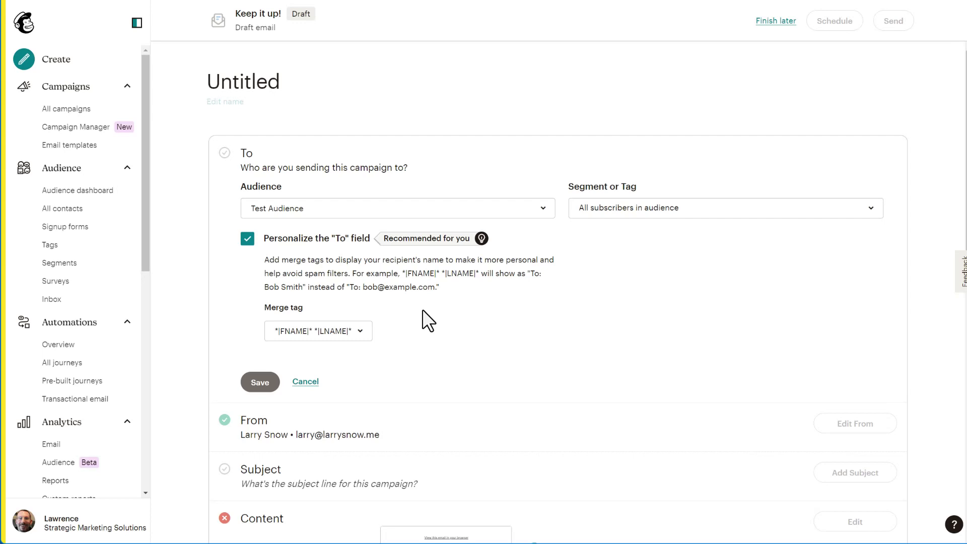
pyautogui.press('Down')
pyautogui.click(261, 382)
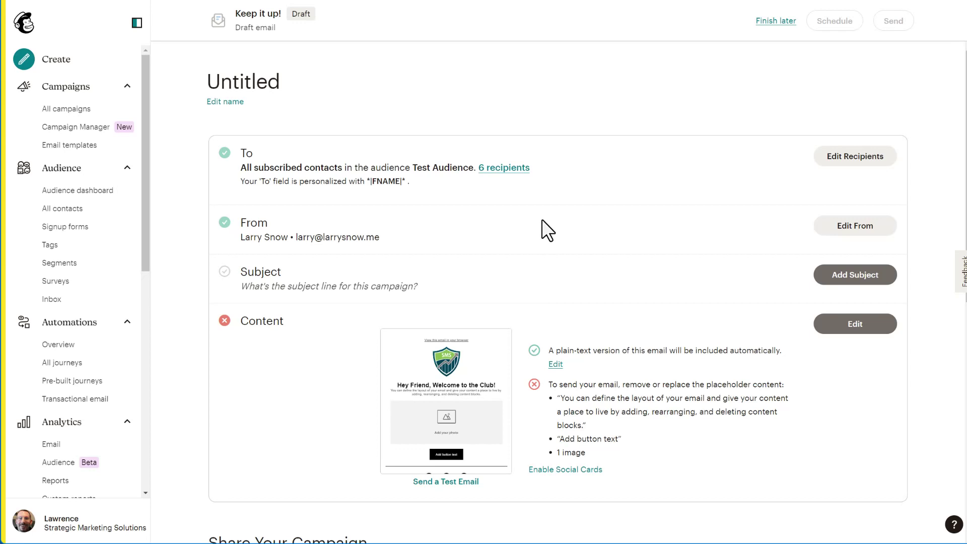
# Edit the email heading to read 'Hey *|FNAME|*, Welcome to the Club!'
pyautogui.scroll(-2, 604, 232)
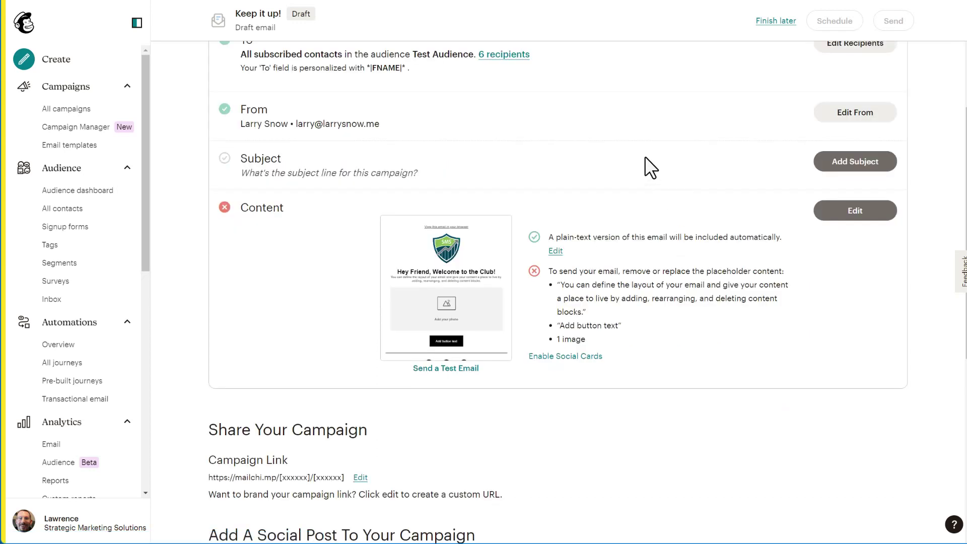
pyautogui.click(863, 213)
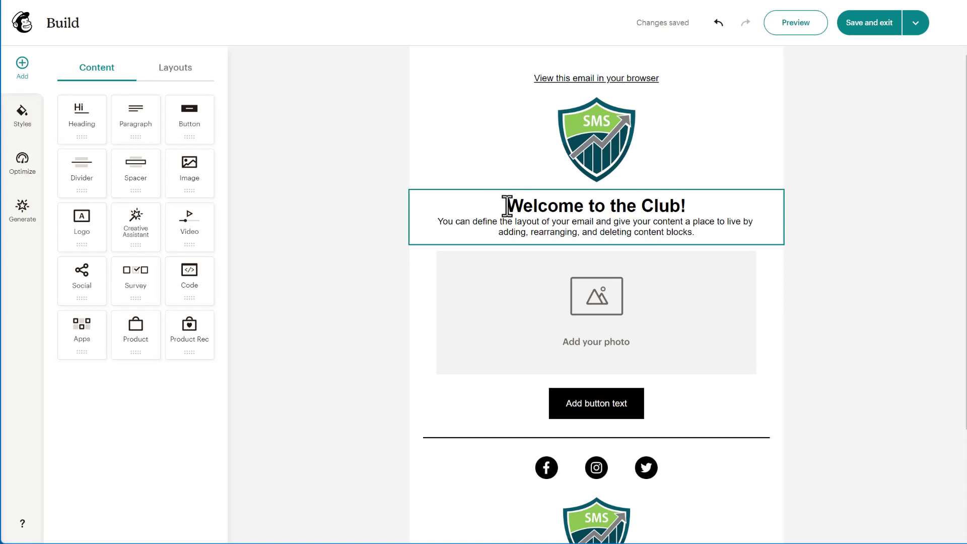
pyautogui.click(507, 205)
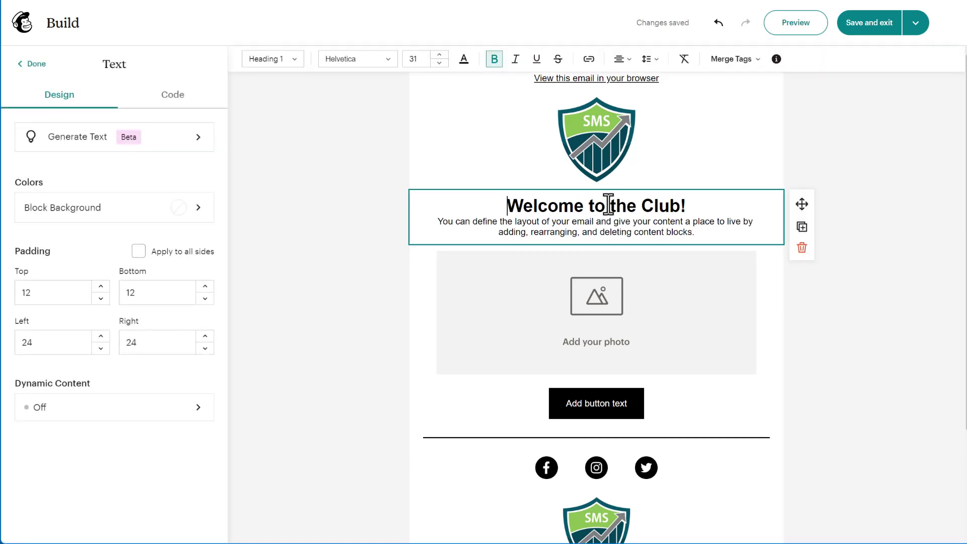
pyautogui.write('Hey ,')
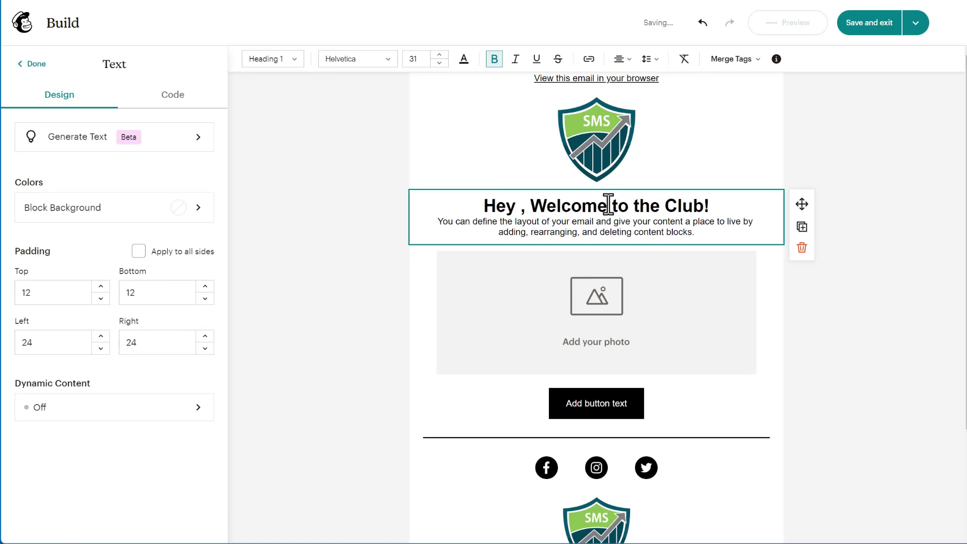
pyautogui.press('Left')
pyautogui.press('Left')
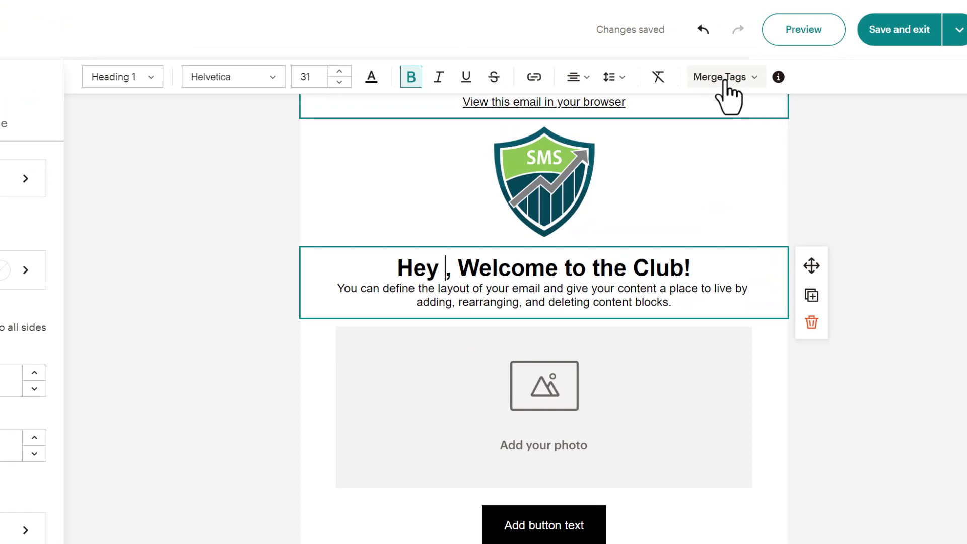
pyautogui.click(721, 84)
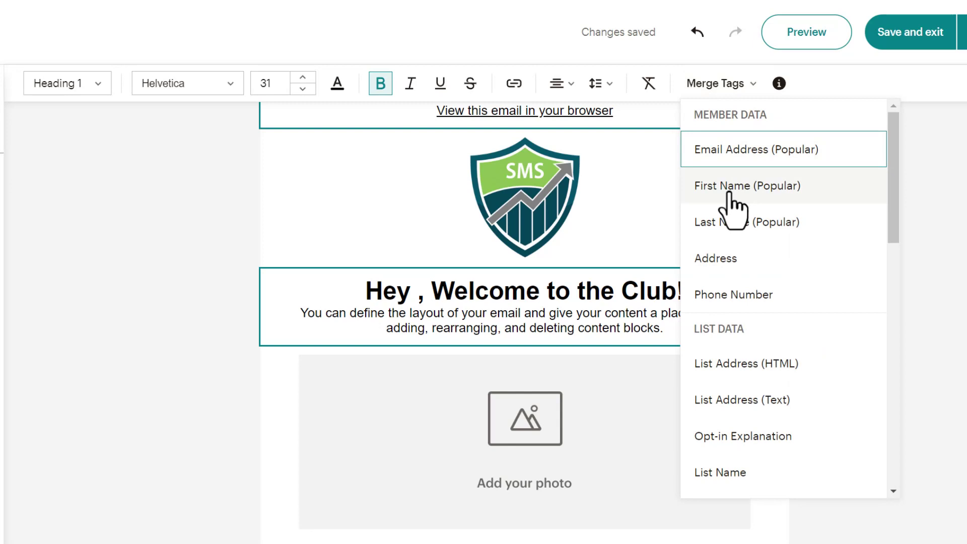
pyautogui.click(728, 193)
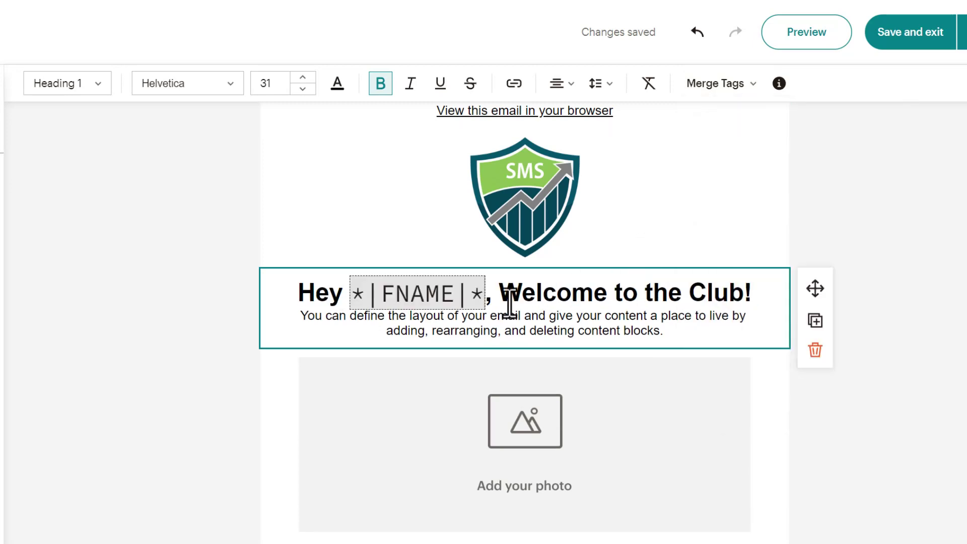
pyautogui.click(240, 322)
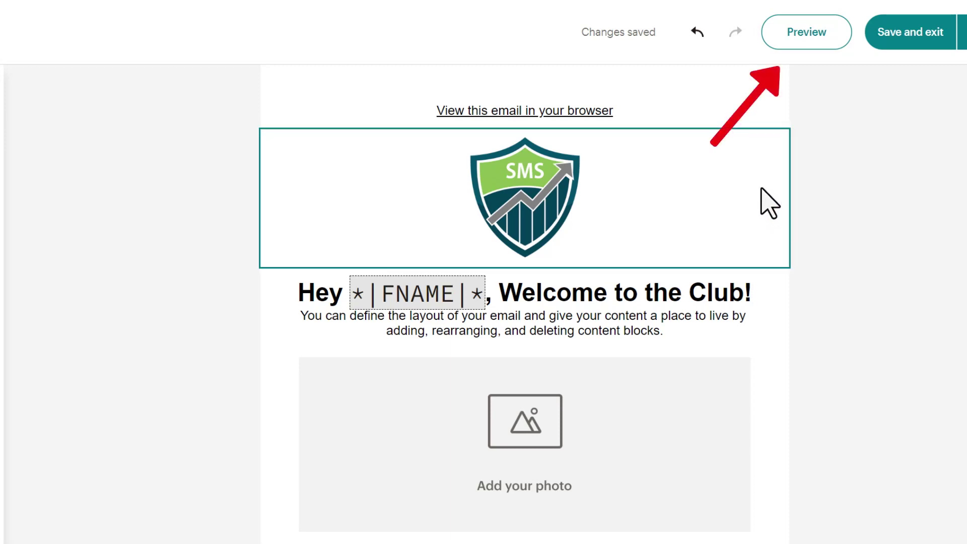
# Preview the email and highlight the << Test First Name >> placeholder in the heading
pyautogui.click(815, 48)
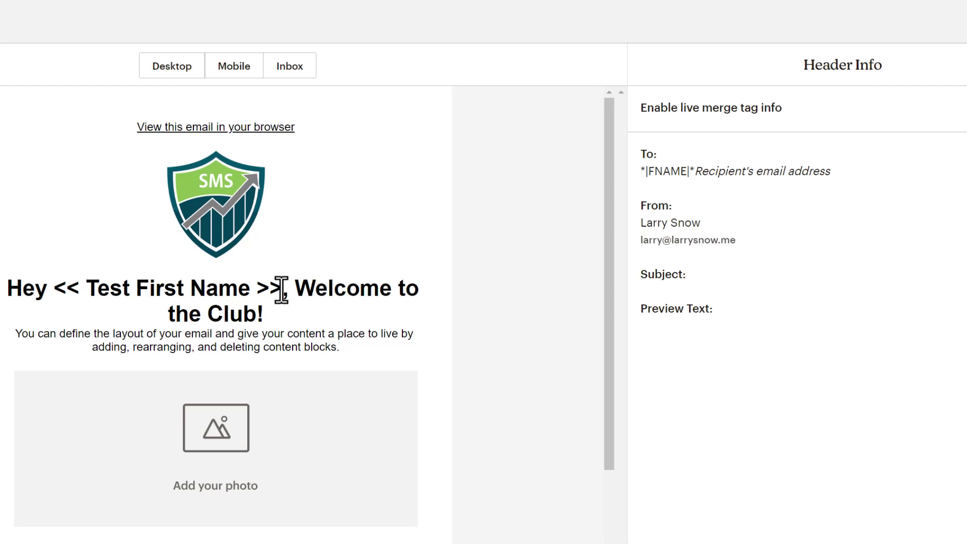
pyautogui.moveTo(280, 289); pyautogui.dragTo(59, 289)
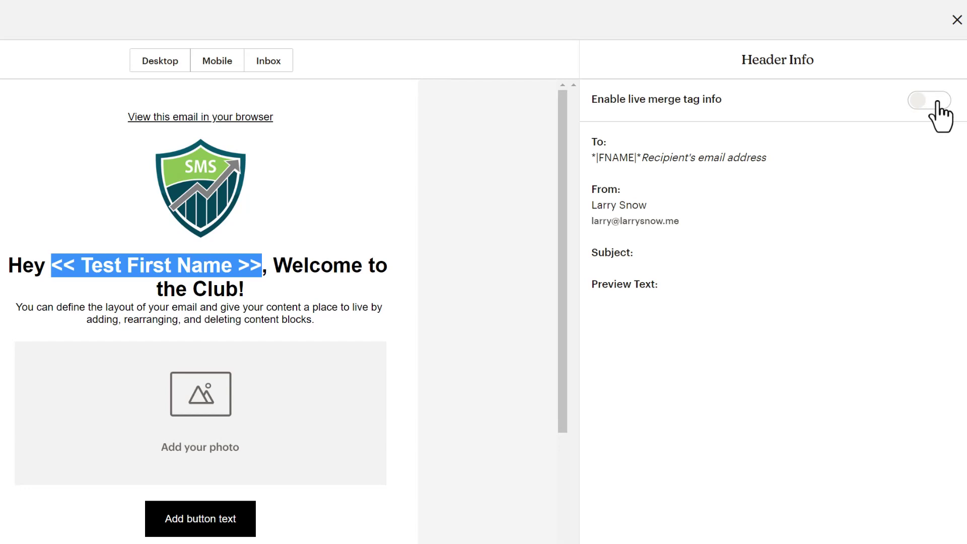
pyautogui.click(936, 102)
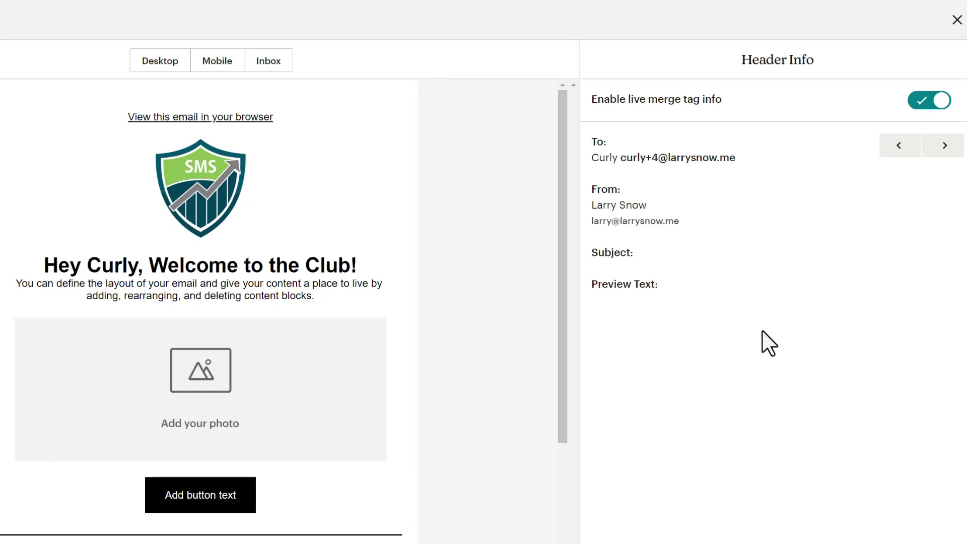
pyautogui.click(944, 146)
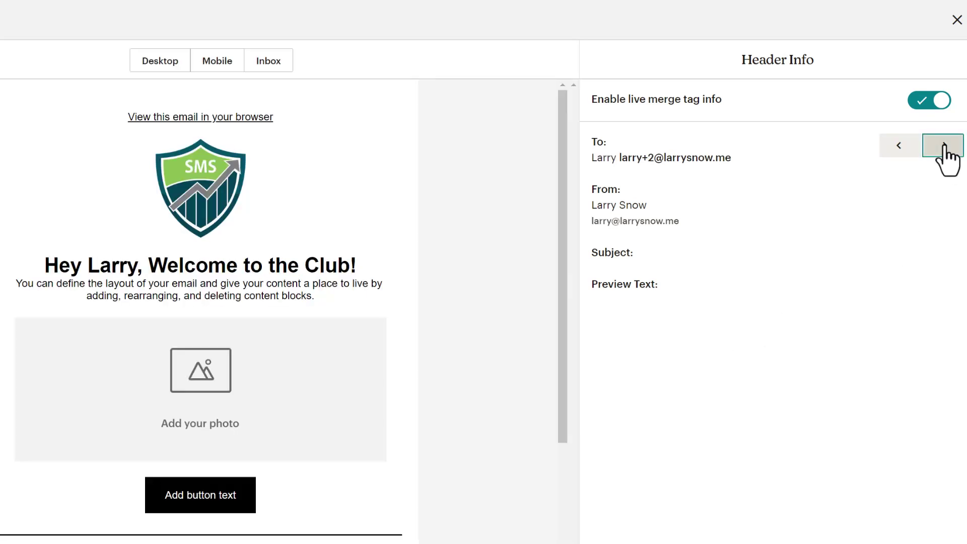
pyautogui.click(943, 146)
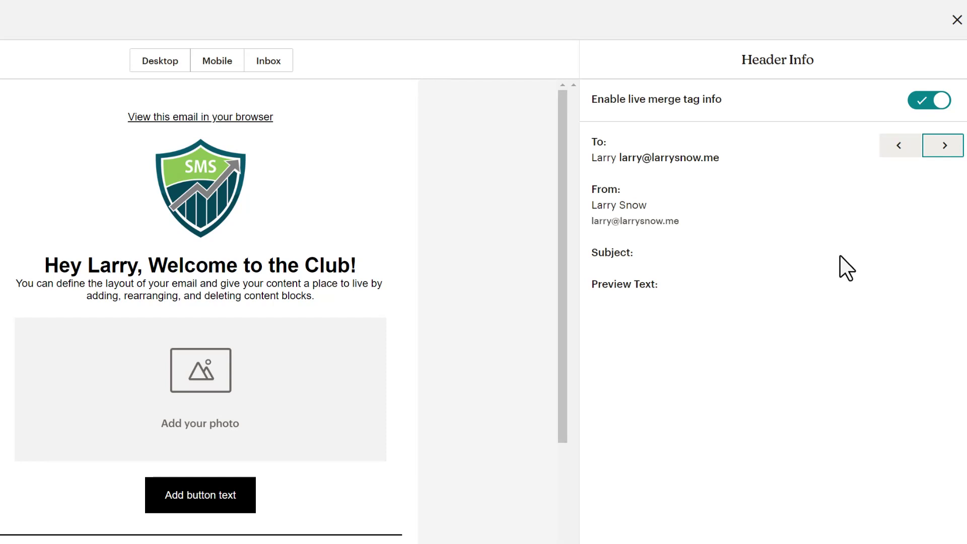
pyautogui.click(923, 101)
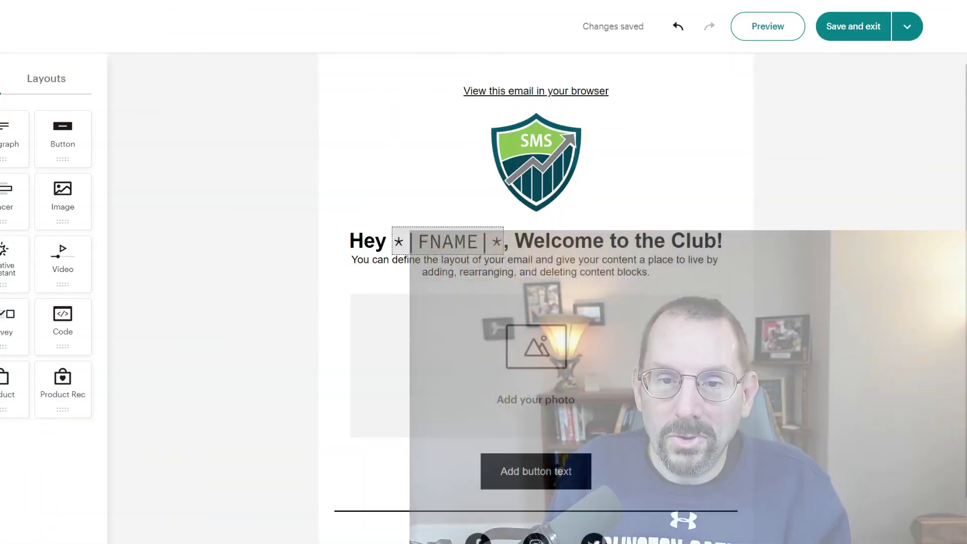
# Enter Friend as the First Name field's default merge tag value and save the changes
pyautogui.hotkey('ctrl', 'Tab')
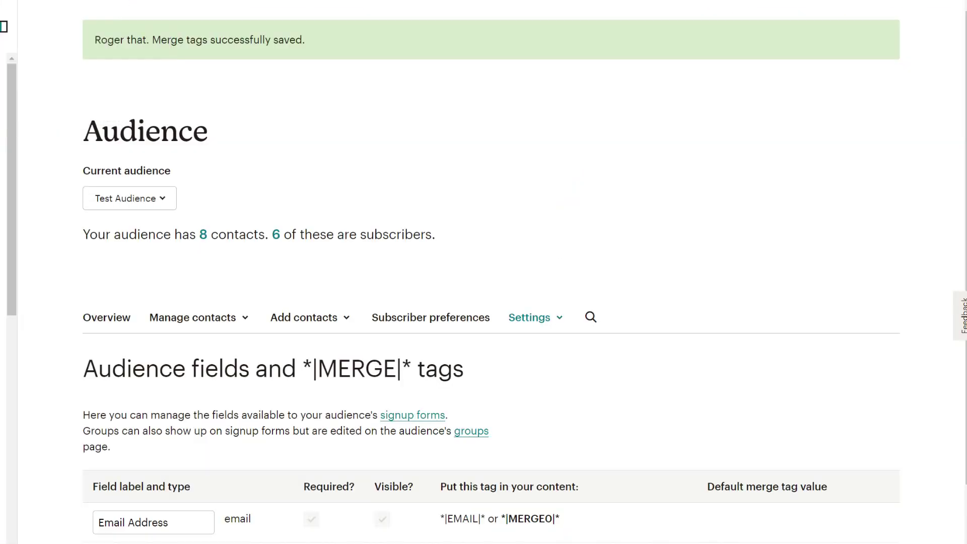
pyautogui.scroll(-4, 482, 247)
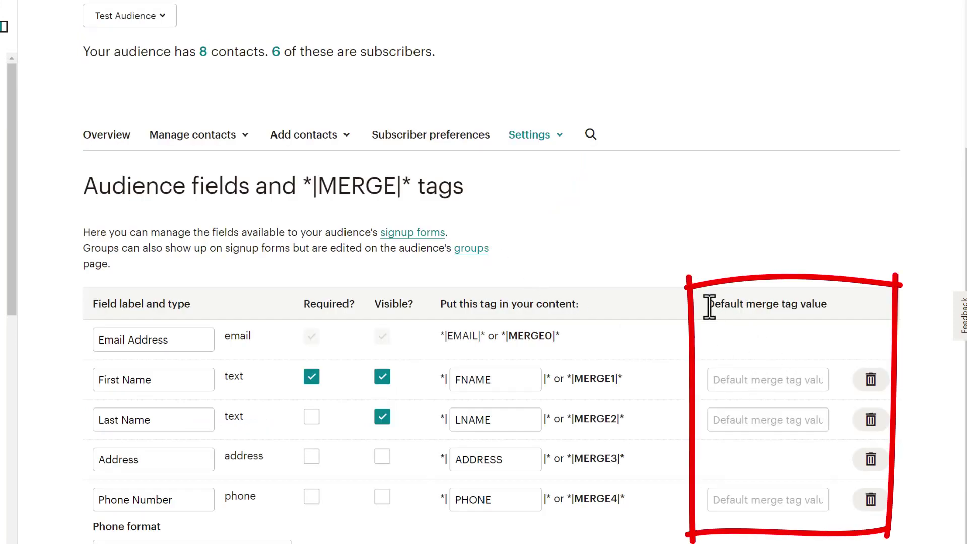
pyautogui.moveTo(705, 305); pyautogui.dragTo(833, 303)
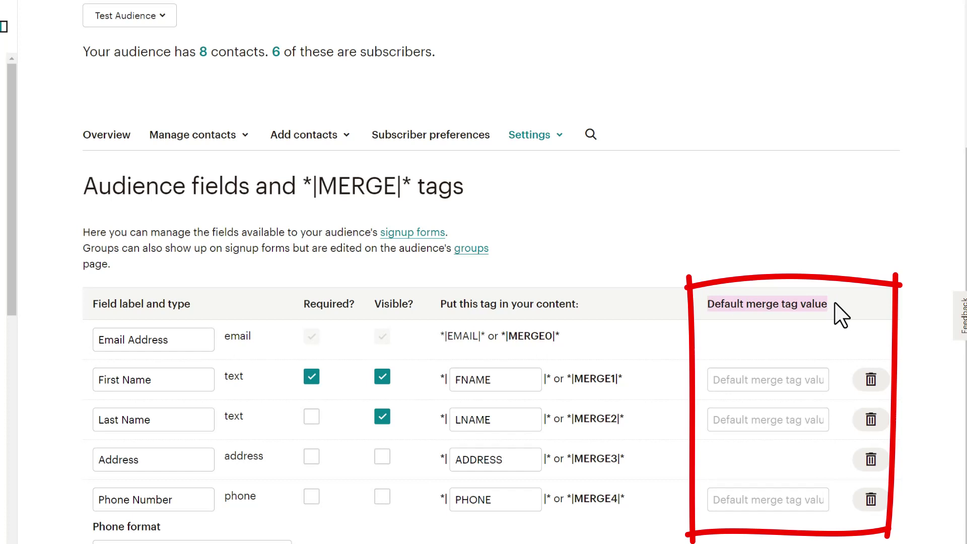
pyautogui.click(732, 380)
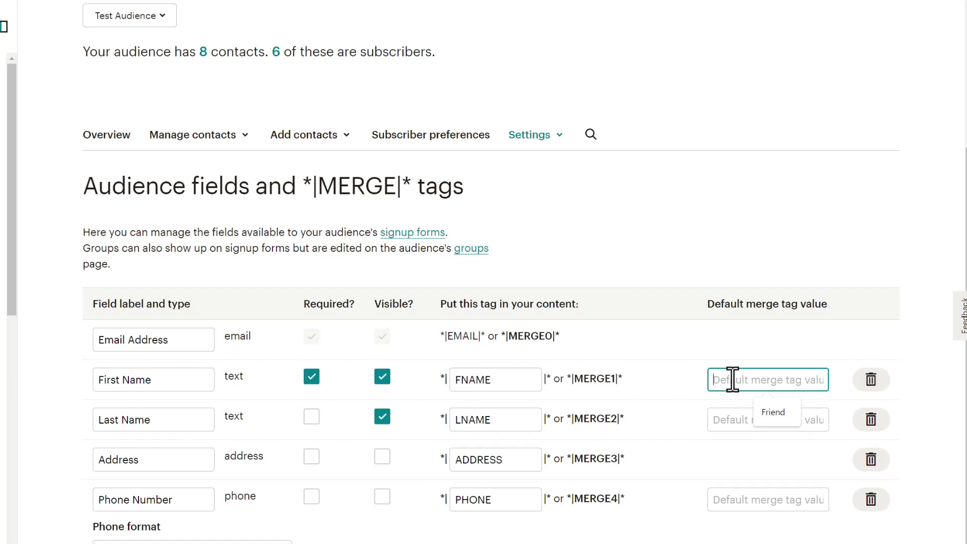
pyautogui.click(728, 359)
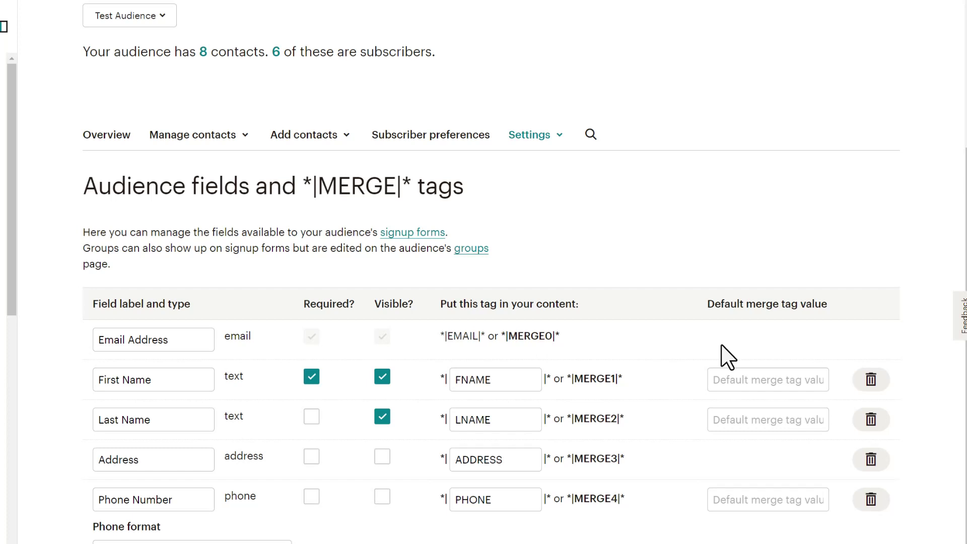
pyautogui.click(715, 369)
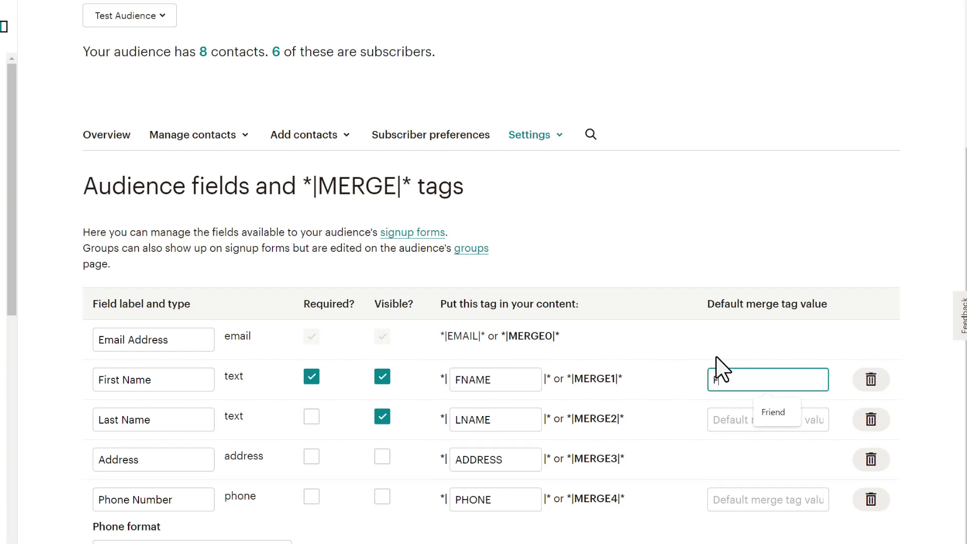
pyautogui.write('Friend')
pyautogui.scroll(-2, 134, 526)
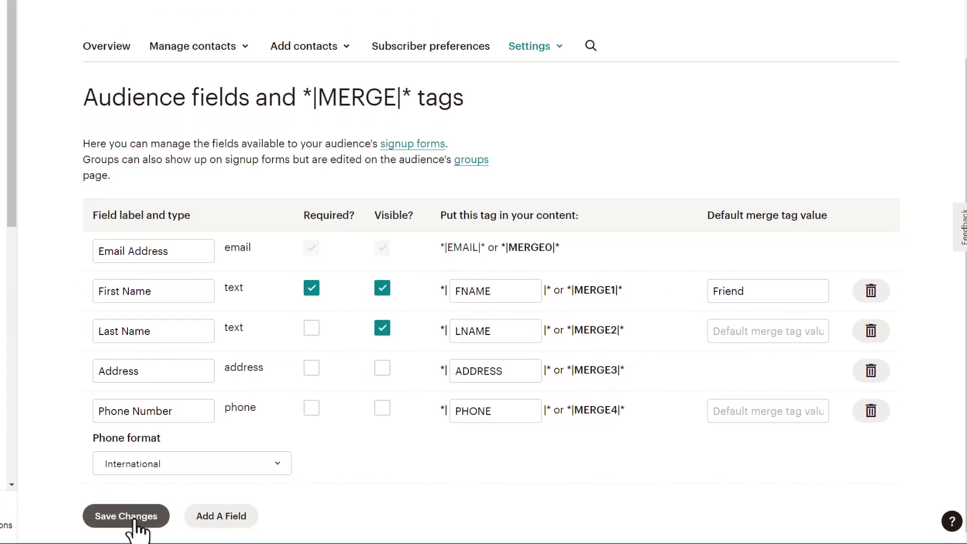
pyautogui.click(134, 526)
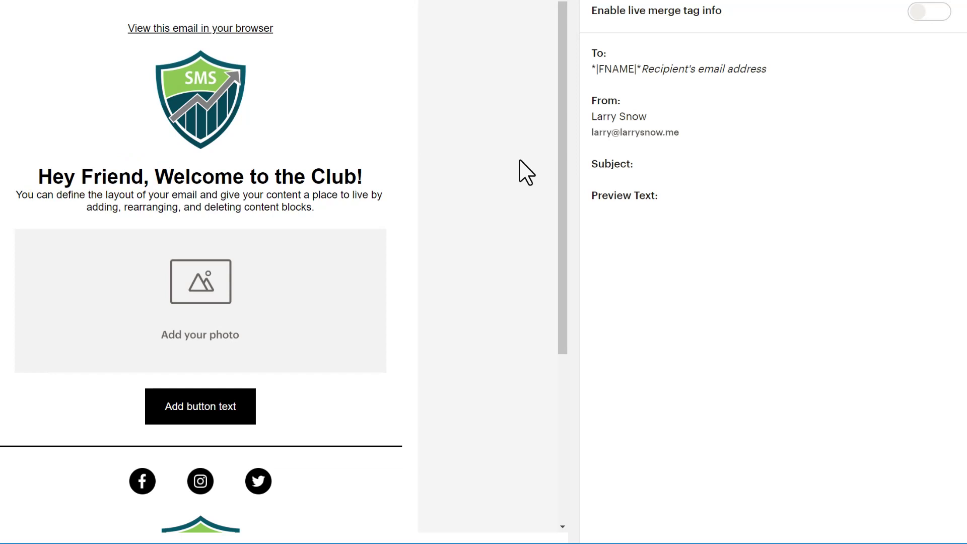
# Enable live merge tag info and step to the last recipient, who is greeted as Friend
pyautogui.click(939, 12)
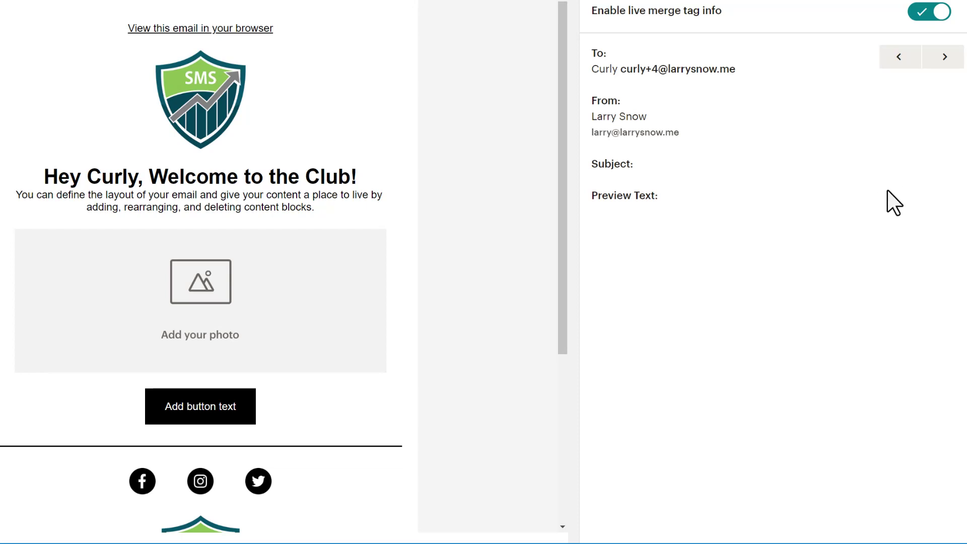
pyautogui.click(942, 57)
pyautogui.click(943, 57)
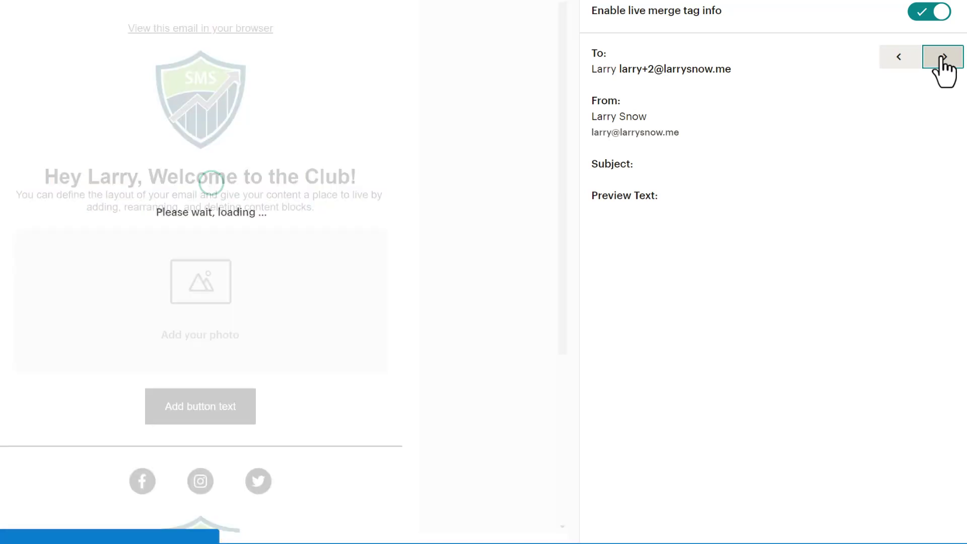
pyautogui.click(942, 56)
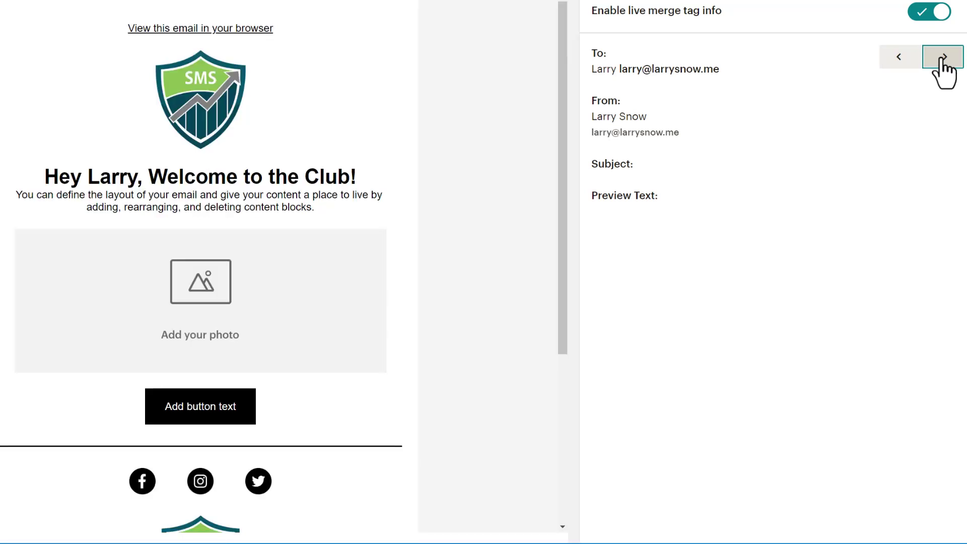
pyautogui.click(943, 57)
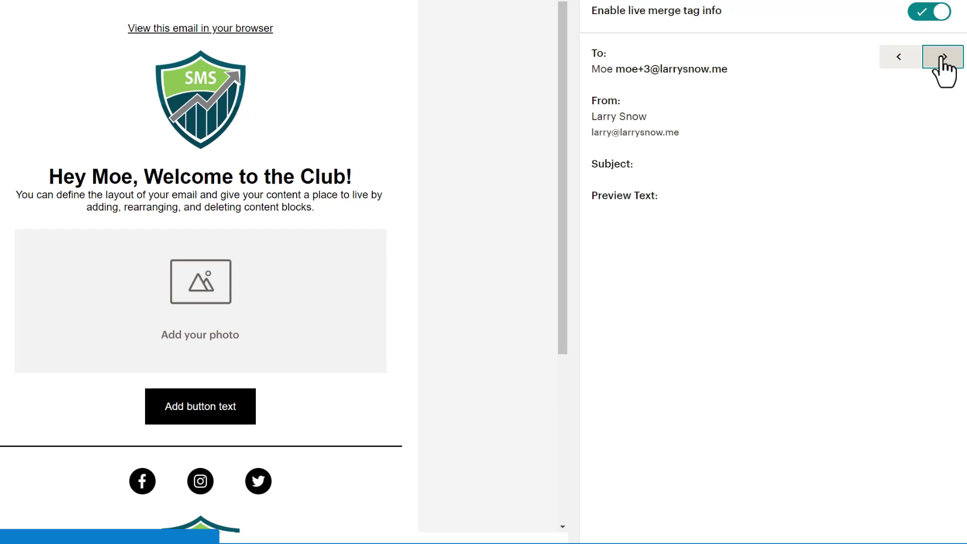
pyautogui.click(943, 57)
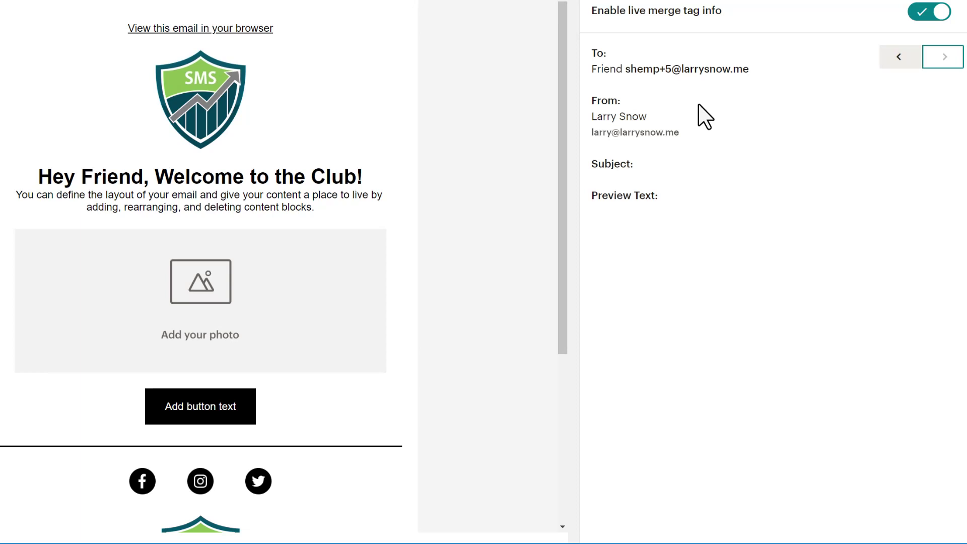
pyautogui.moveTo(623, 69); pyautogui.dragTo(603, 69)
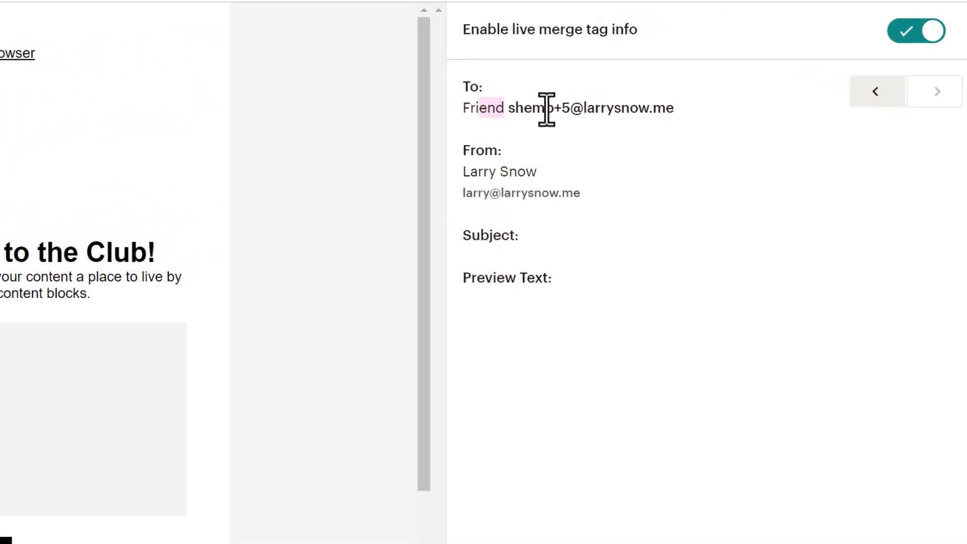
pyautogui.click(501, 114)
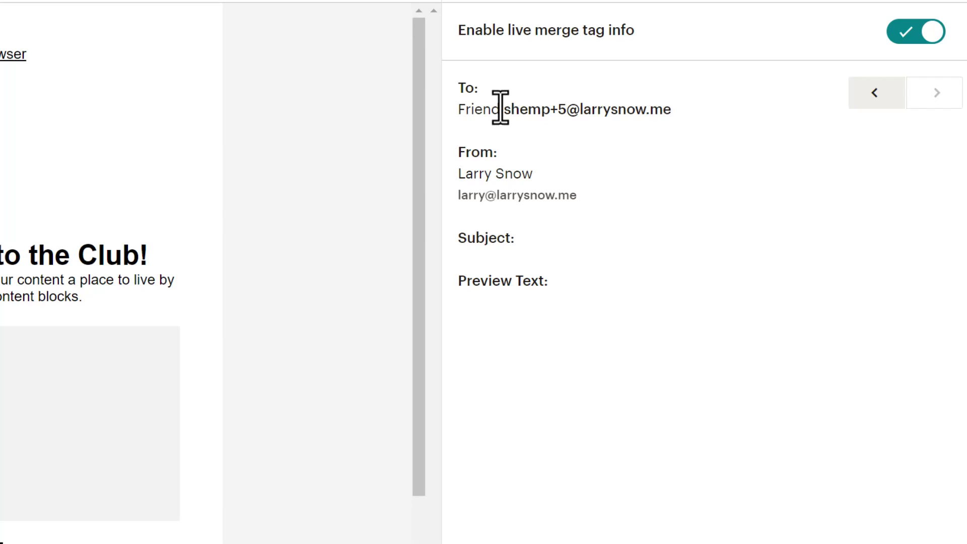
pyautogui.moveTo(500, 107); pyautogui.dragTo(460, 110)
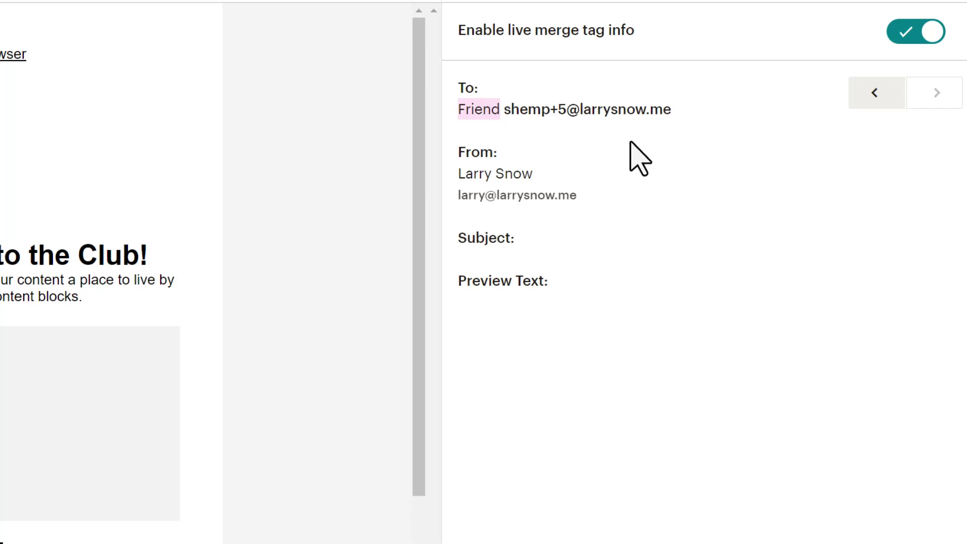